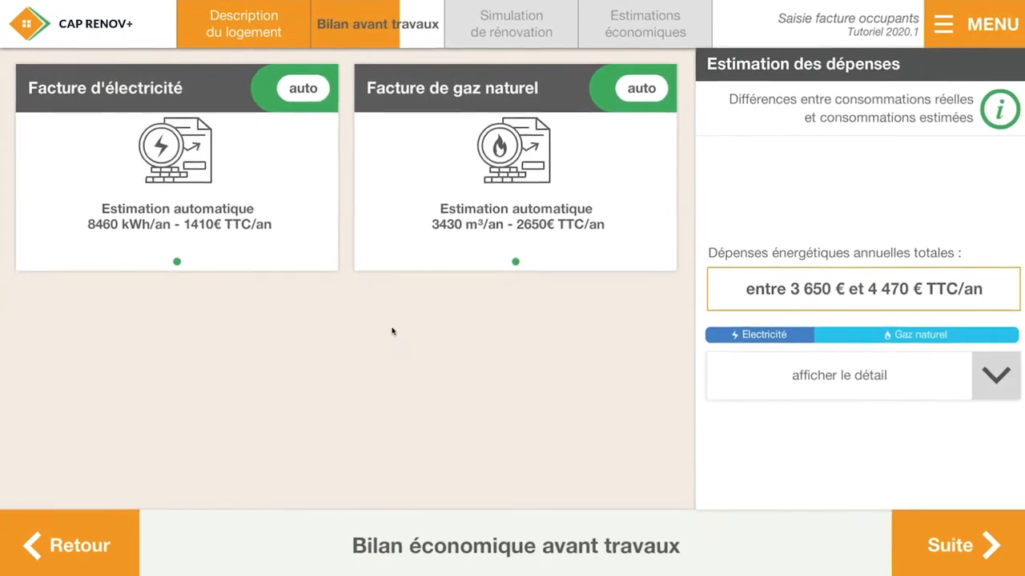
Go back to the dwelling usage page, then review the equipment and energy assessment pages up to the pre-renovation economic assessment
left_click(79, 520)
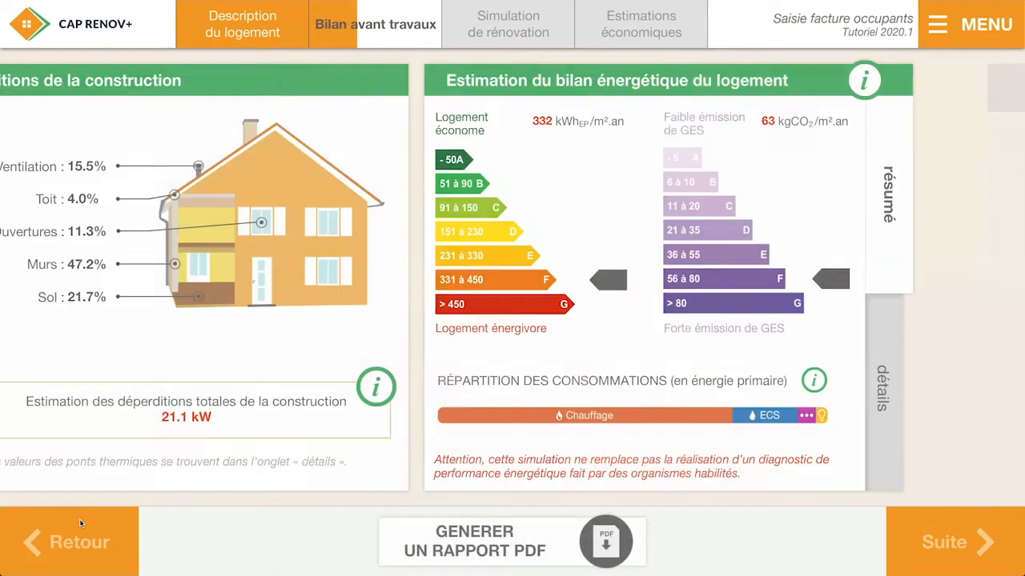
left_click(80, 524)
left_click(80, 525)
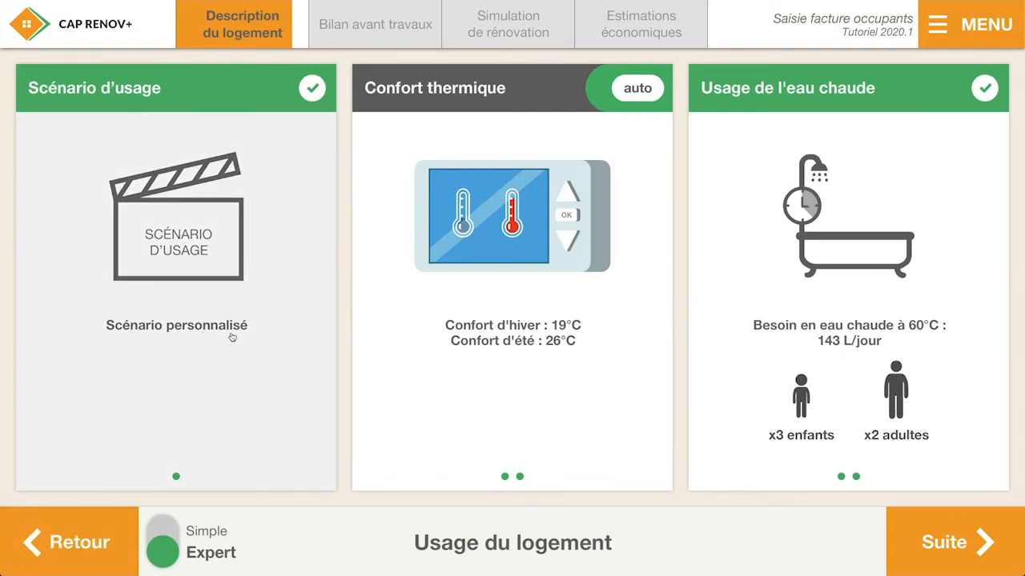
left_click(947, 556)
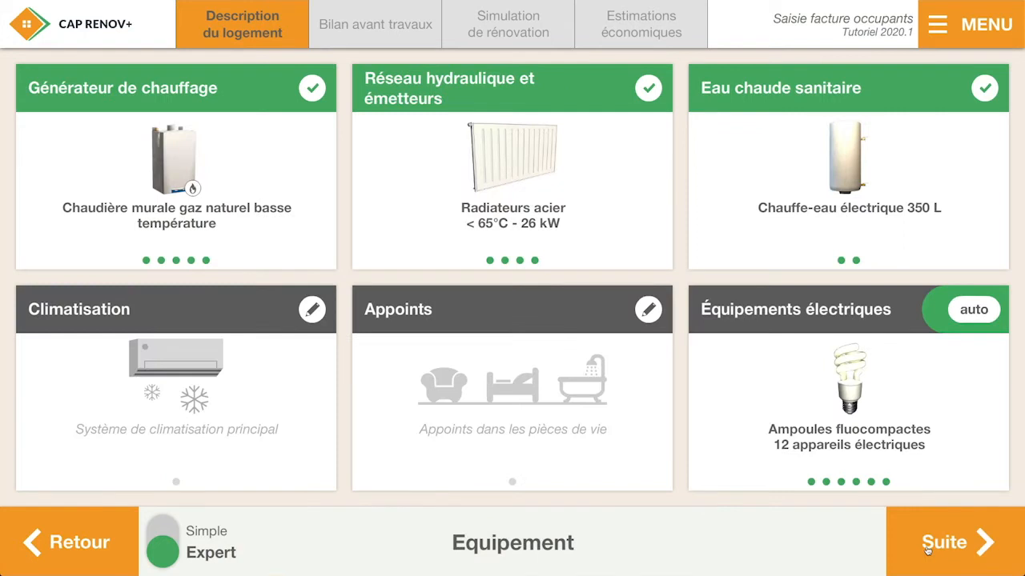
left_click(923, 547)
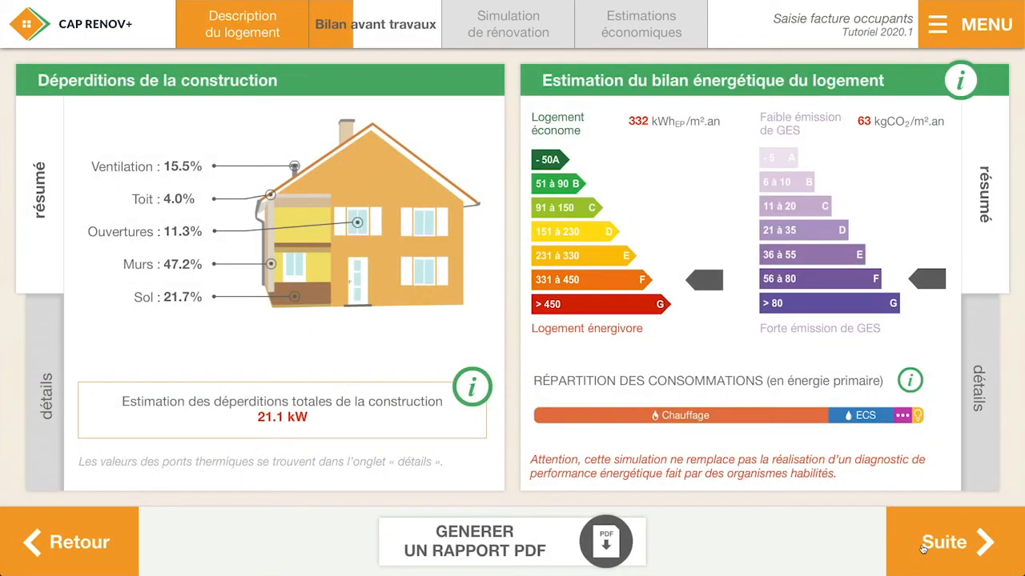
left_click(923, 547)
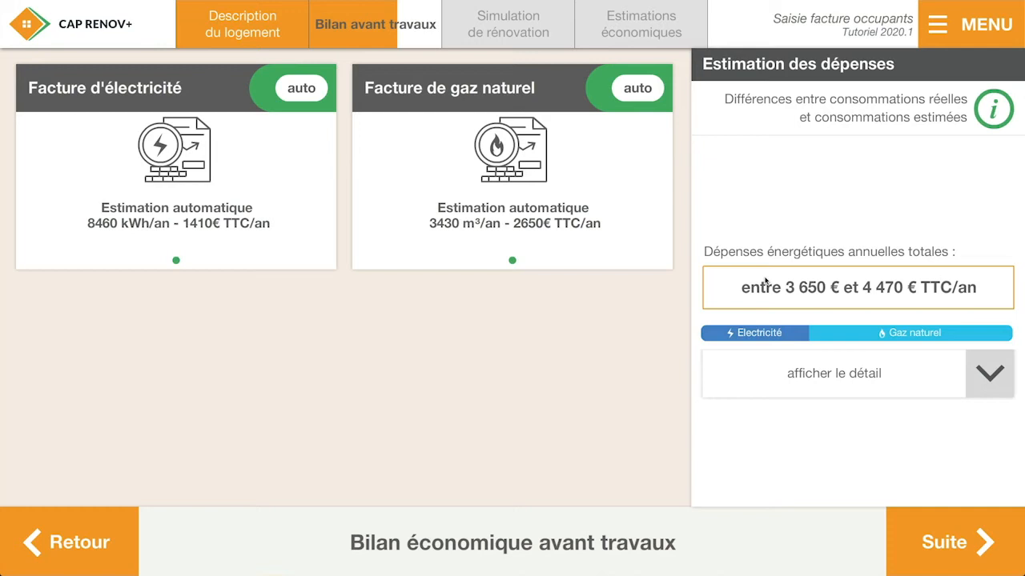
Read the explanation of the differences between real and estimated consumption, and close it
left_click(1003, 119)
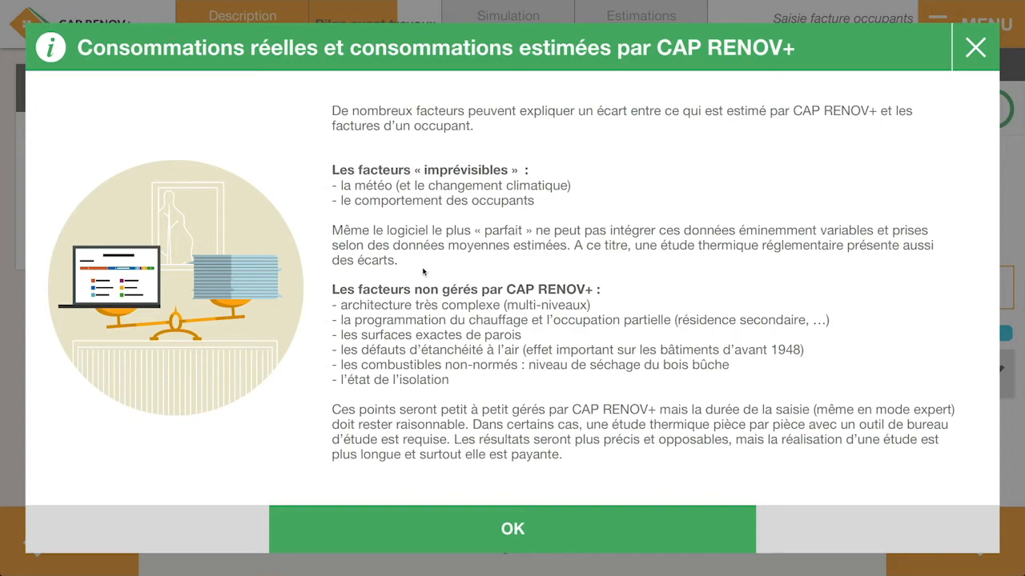
left_click(415, 522)
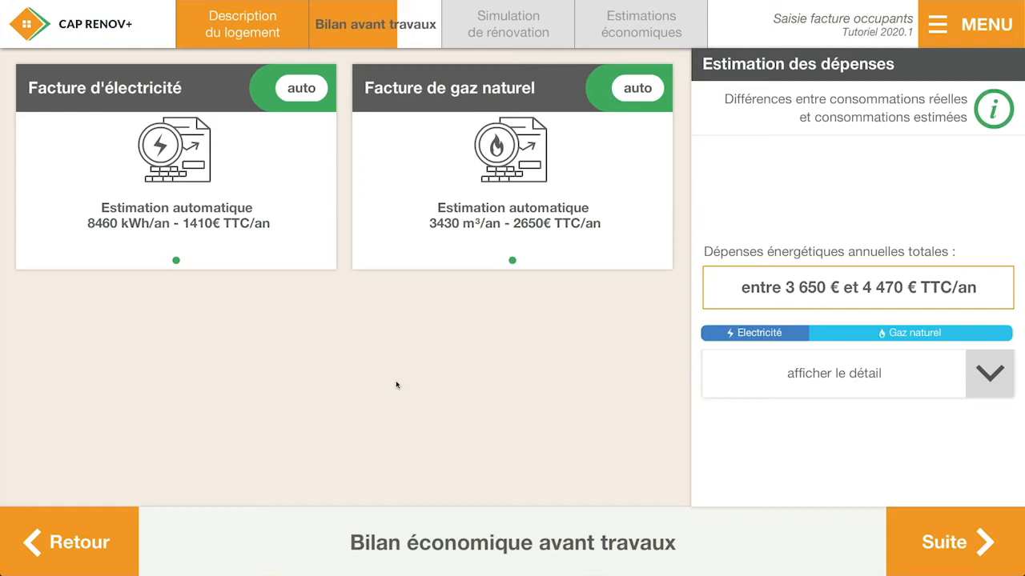
Open the electricity bill and set its annual expense to 1000 € TTC
left_click(271, 243)
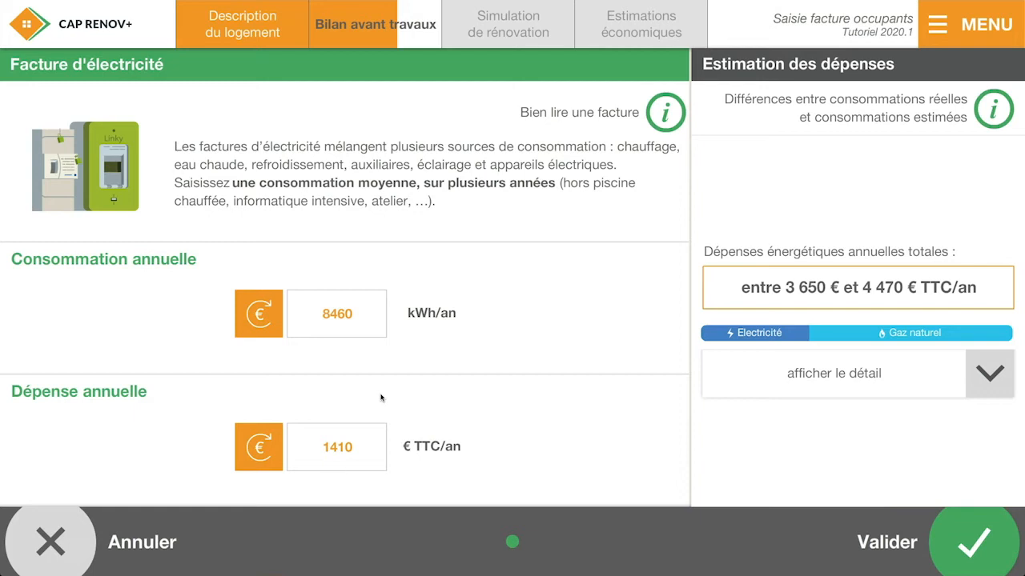
left_click(349, 456)
left_click(435, 165)
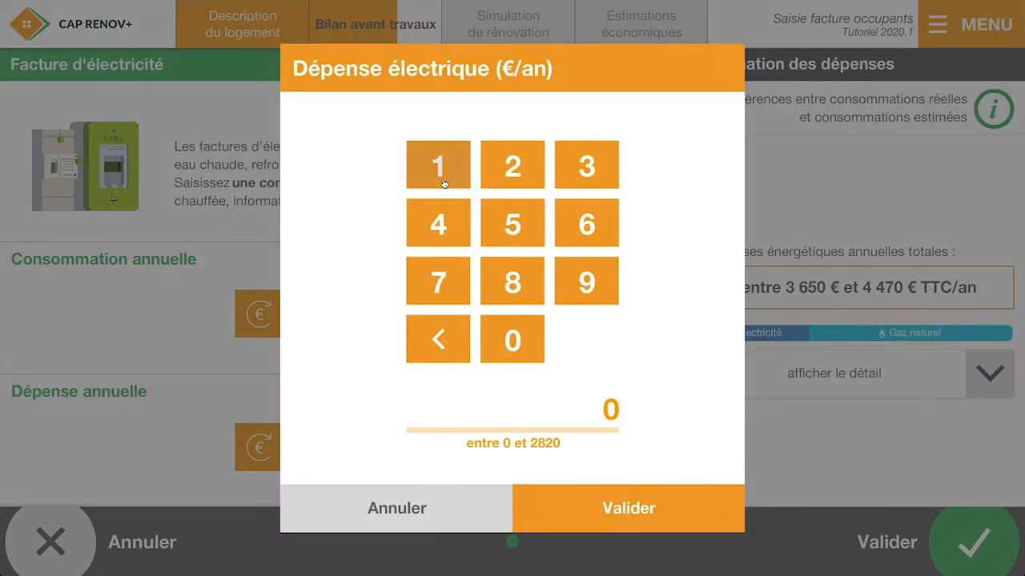
left_click(508, 343)
left_click(507, 342)
left_click(508, 343)
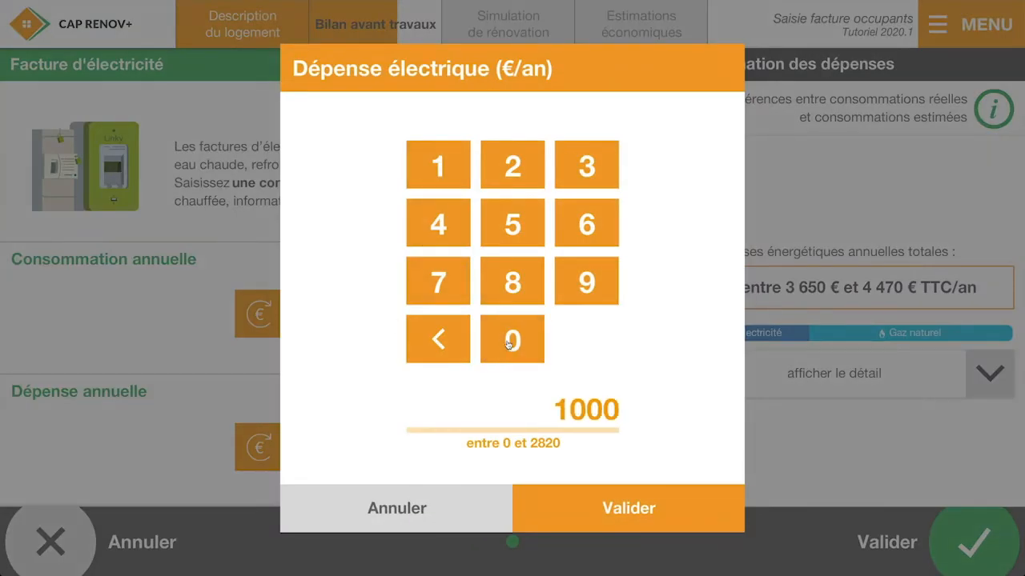
left_click(563, 507)
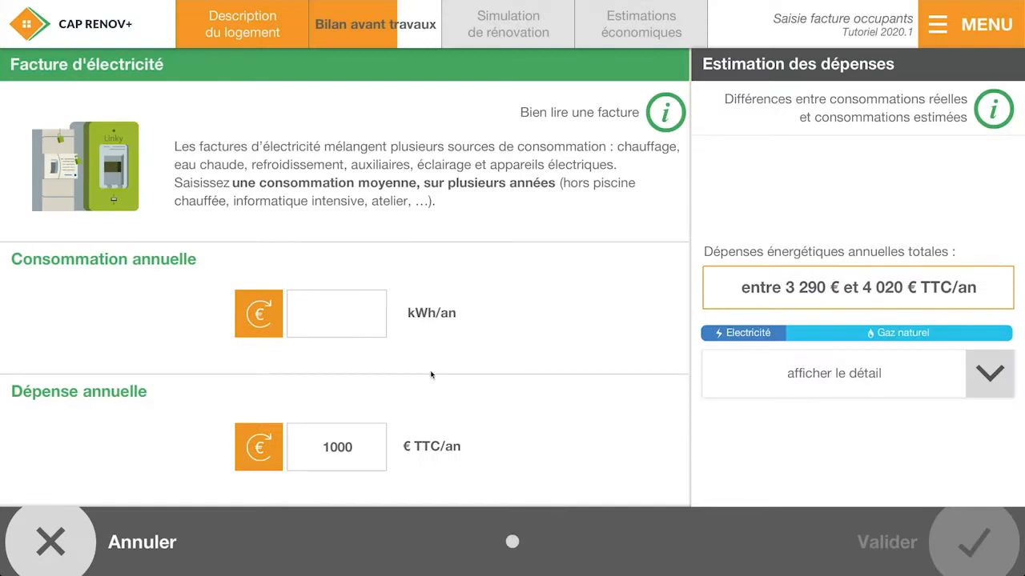
Set the annual electricity consumption to 6000 kWh
left_click(321, 316)
type("6000")
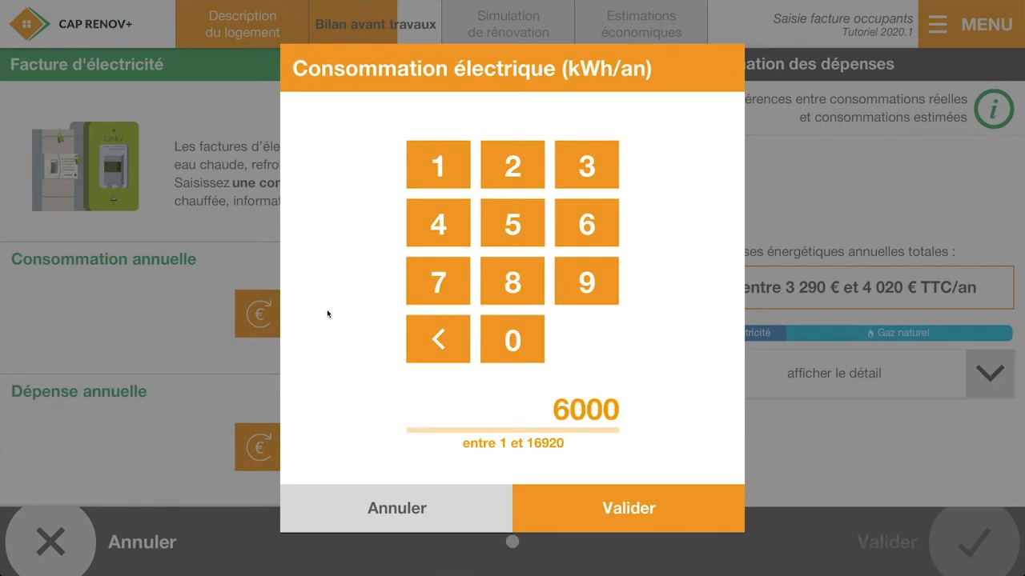
left_click(569, 500)
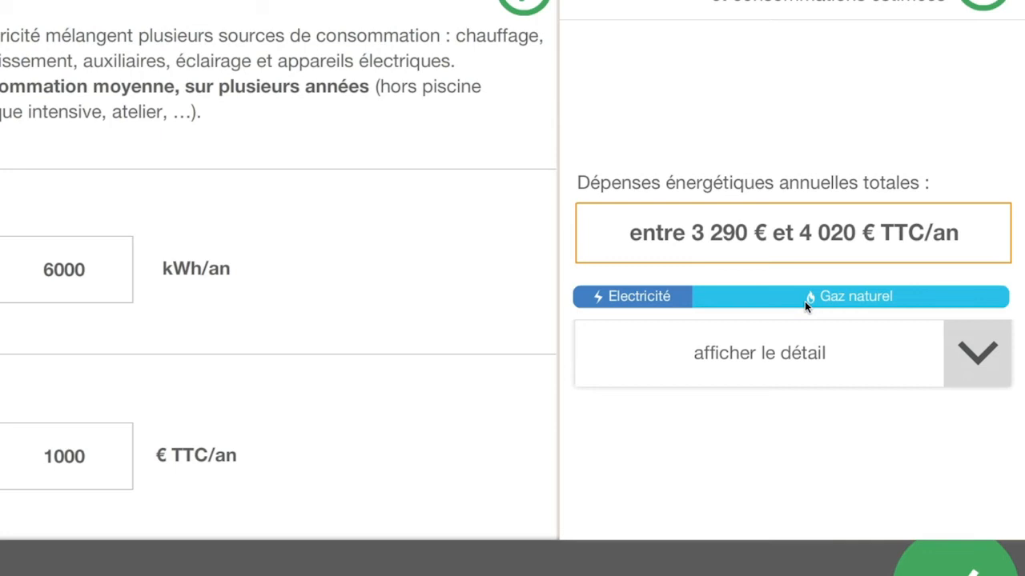
Check the breakdown of annual energy expenses by source and validate the electricity bill
left_click(790, 361)
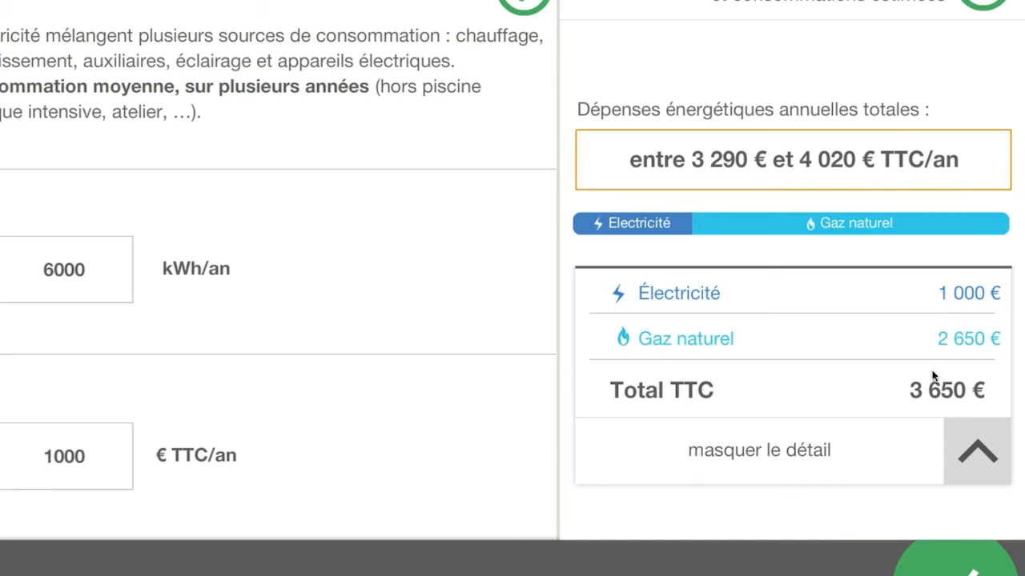
left_click(797, 449)
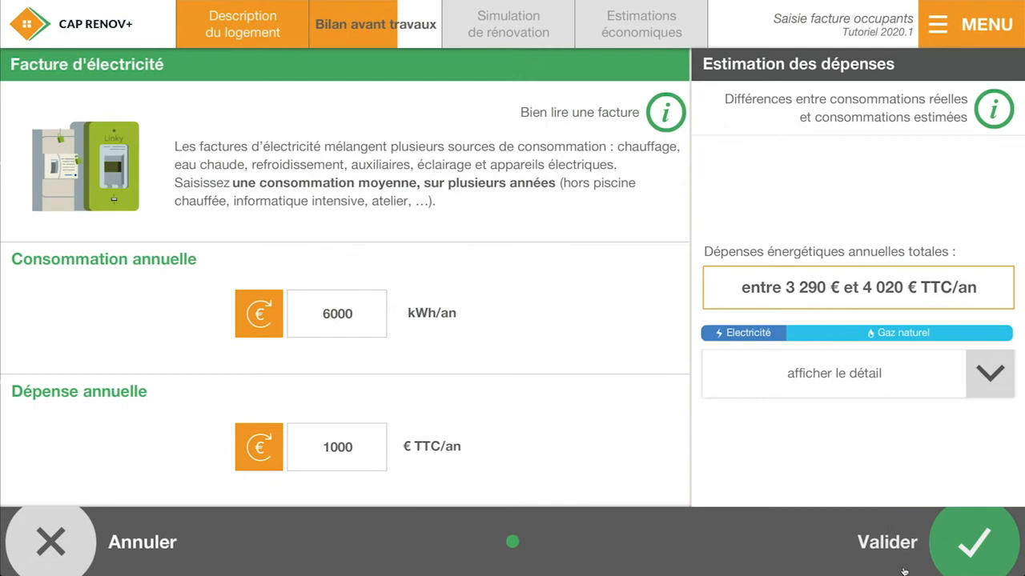
left_click(905, 558)
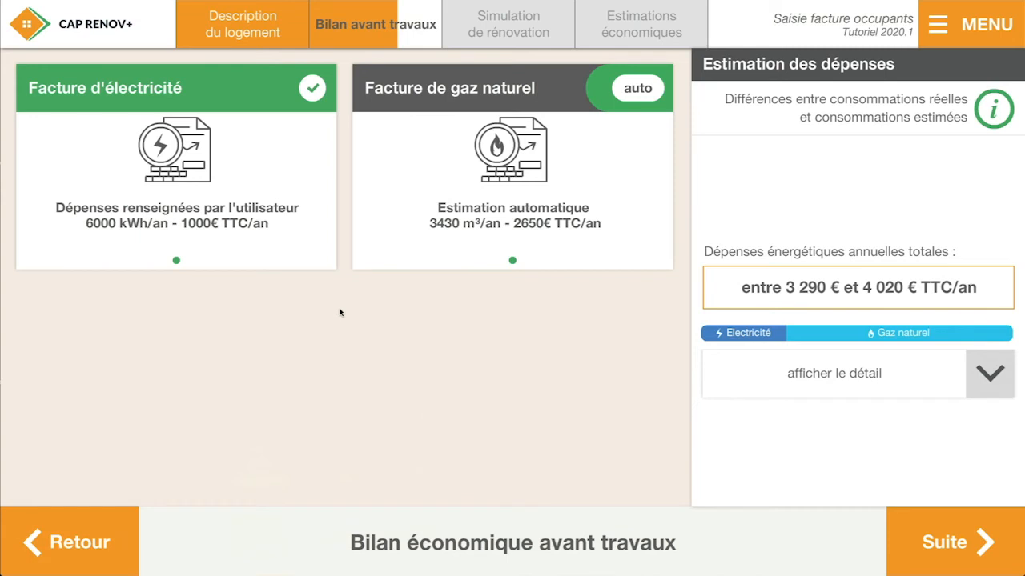
Continue to the aid beneficiary and set the status to Propriétaire occupant, accepting the proposed household composition
left_click(938, 540)
left_click(228, 302)
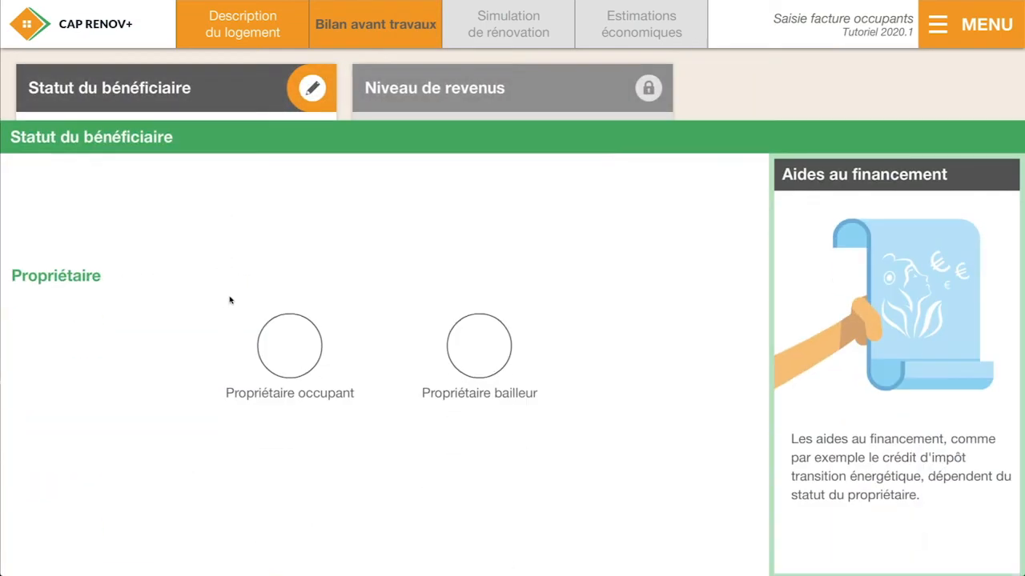
left_click(280, 288)
left_click(887, 545)
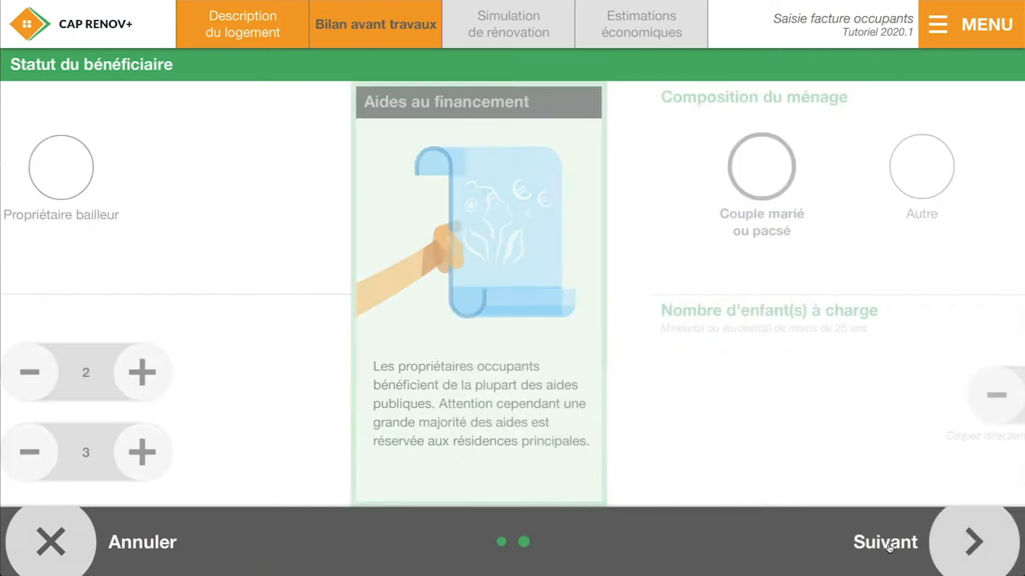
left_click(902, 545)
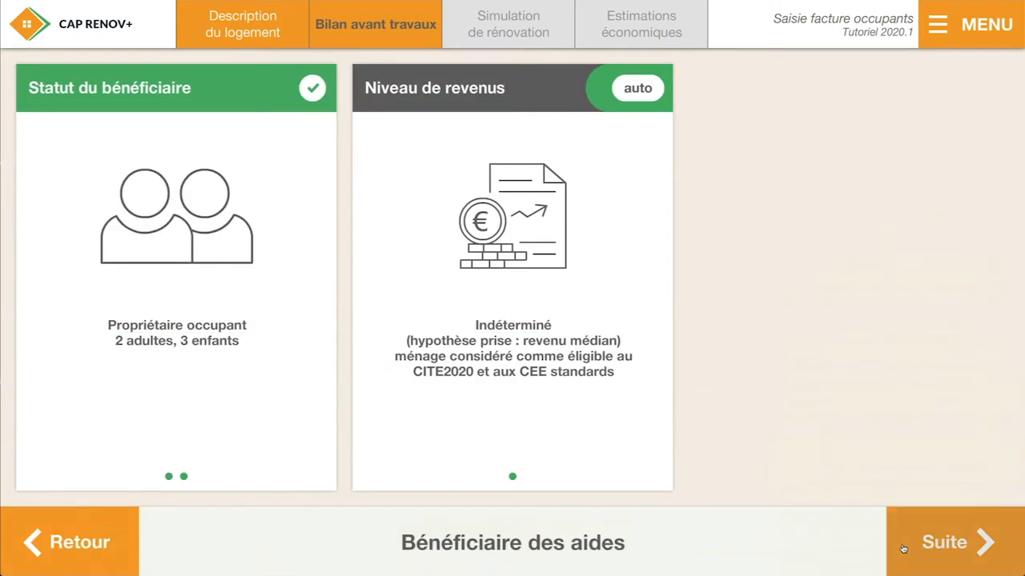
In Scénario 1, add insulation of the combles perdus sur le plancher with the Très performant level
left_click(903, 549)
left_click(679, 149)
left_click(669, 469)
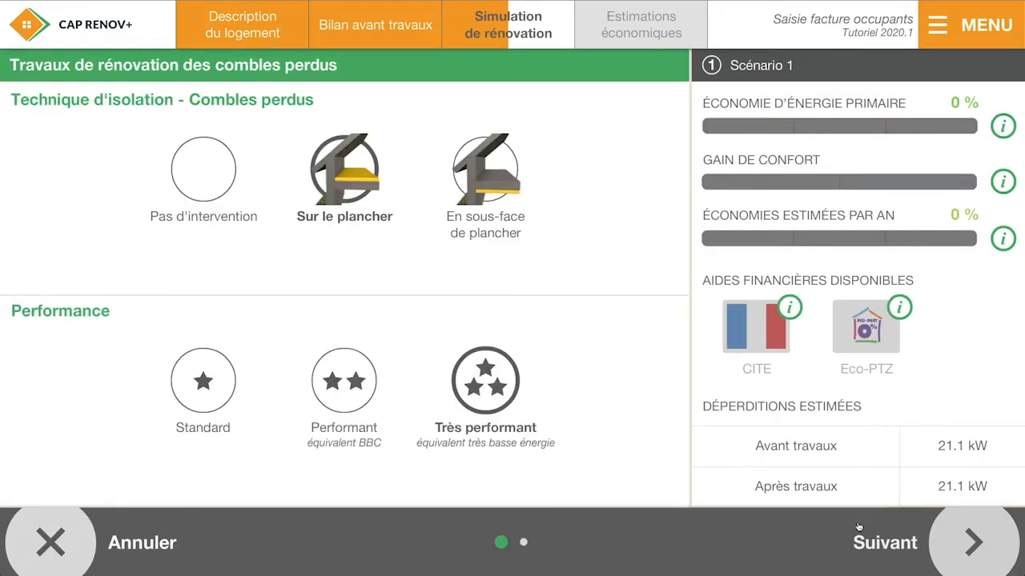
left_click(859, 528)
left_click(861, 535)
Add exterior wall insulation to the scenario using the technique Par l'extérieur sous enduit
left_click(532, 196)
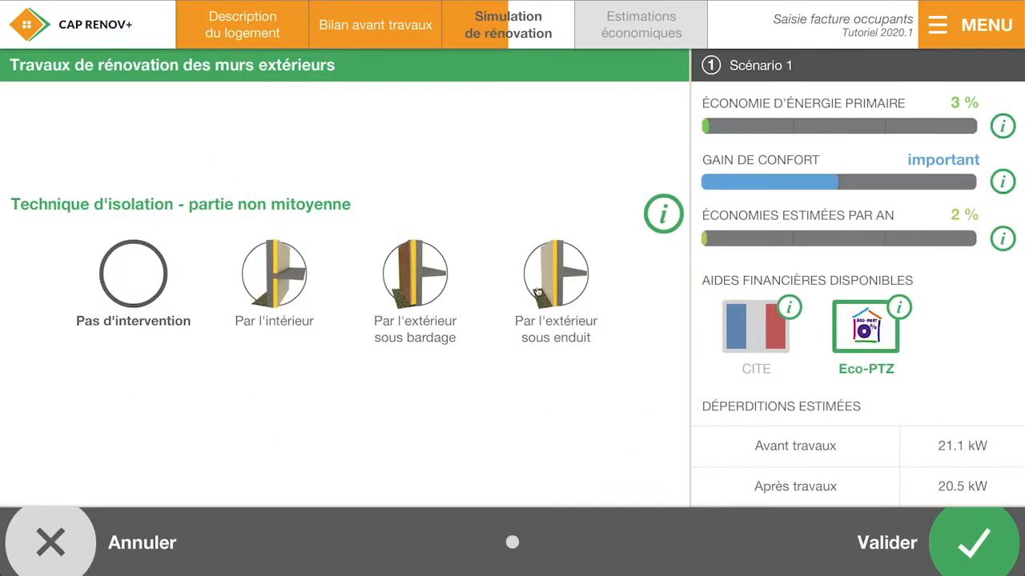
left_click(538, 292)
left_click(918, 538)
Continue past the post-renovation energy assessment and the renovation summary, and activate the economic approach for Scénario 1
left_click(918, 538)
left_click(925, 539)
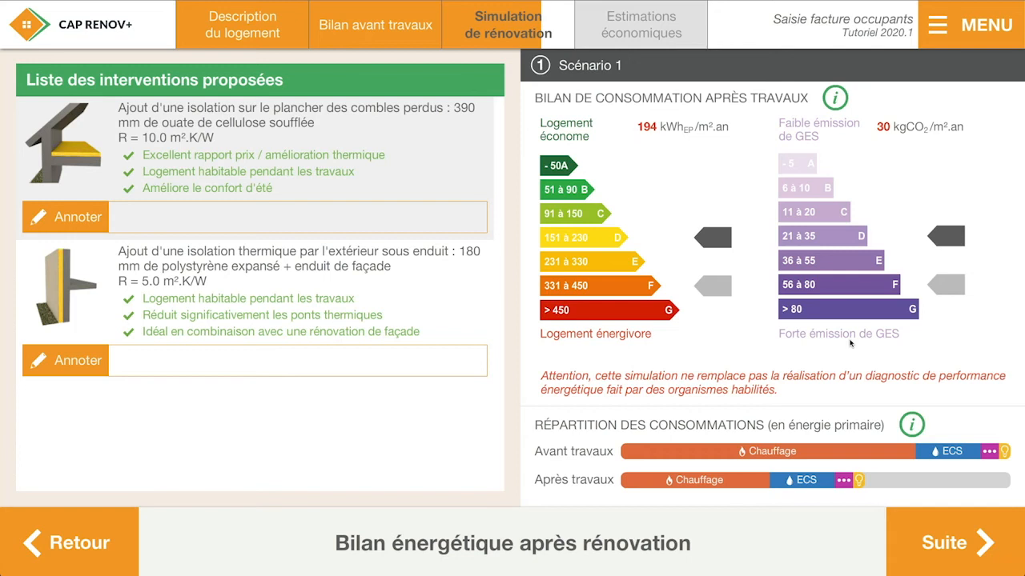
left_click(917, 537)
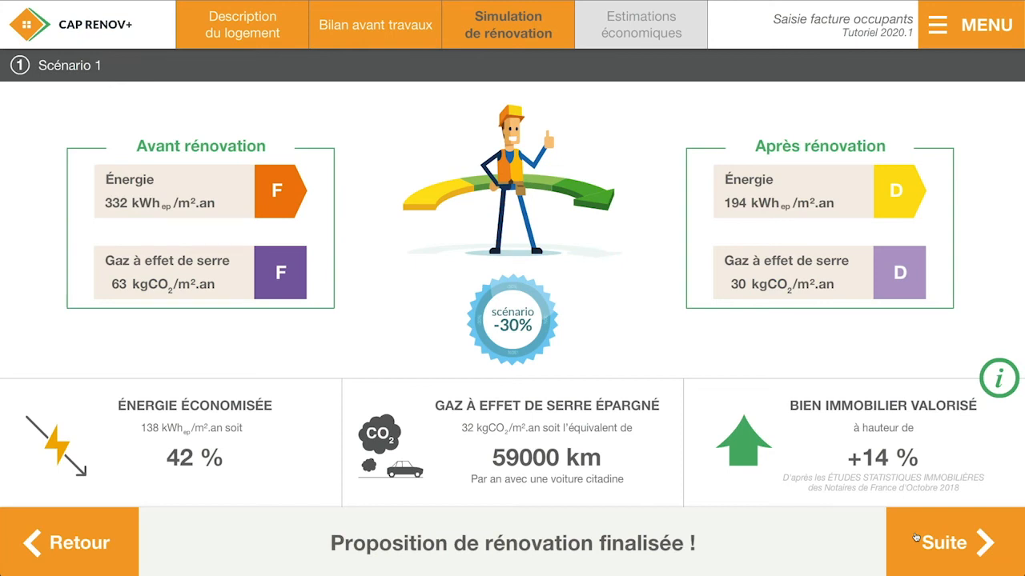
left_click(916, 537)
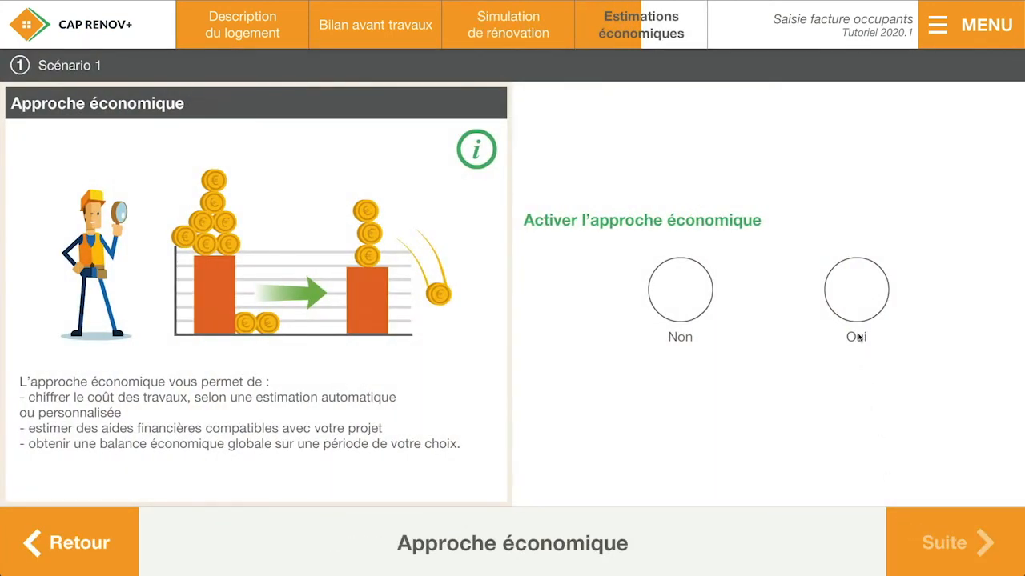
left_click(854, 308)
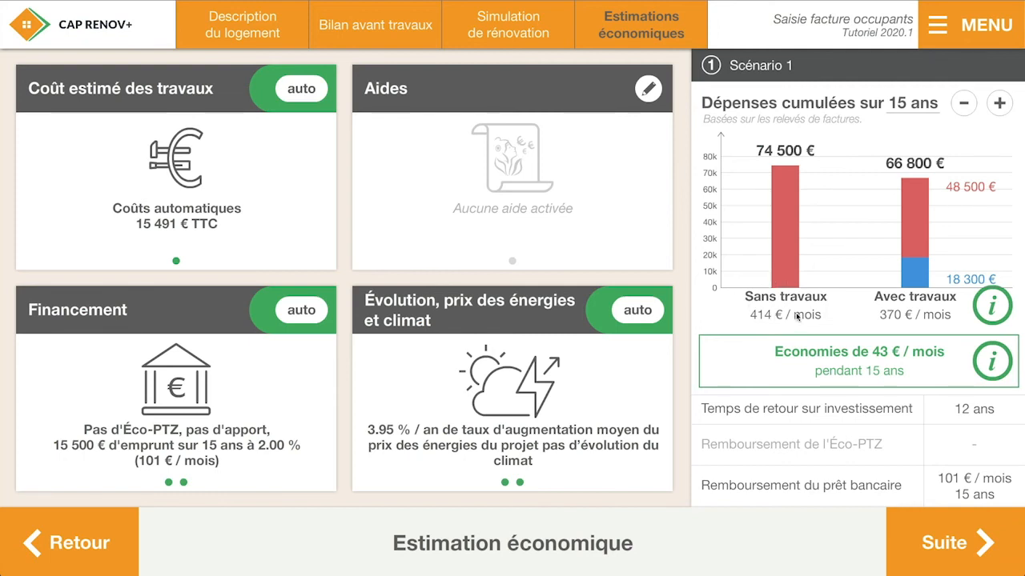
Shorten the cumulative expense projection to 10 years and set the annual gas price increase to 0 %
left_click(960, 109)
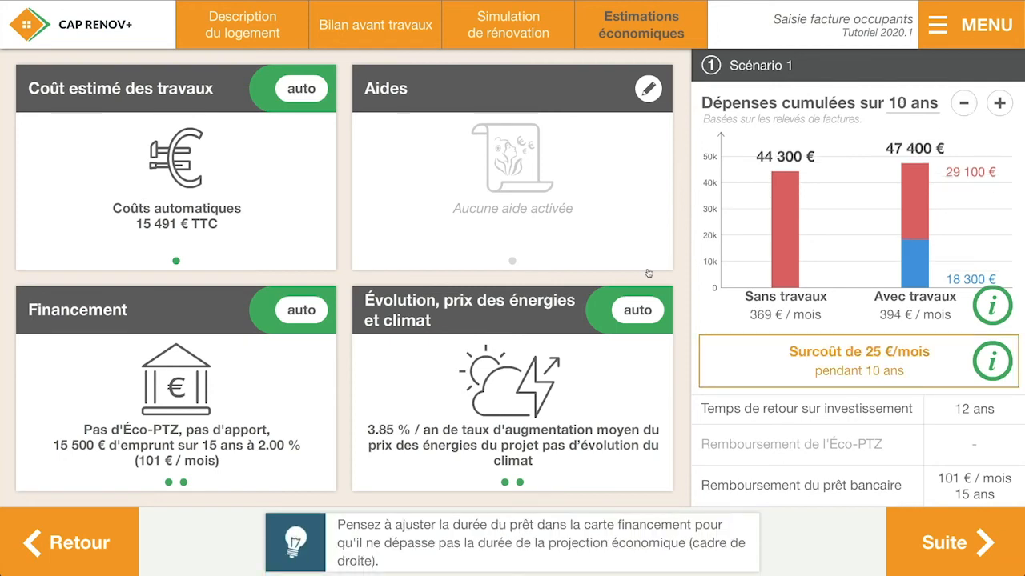
left_click(497, 373)
left_click(108, 174)
left_click(110, 175)
left_click(112, 175)
left_click(114, 175)
left_click(114, 175)
left_click(113, 175)
left_click(114, 174)
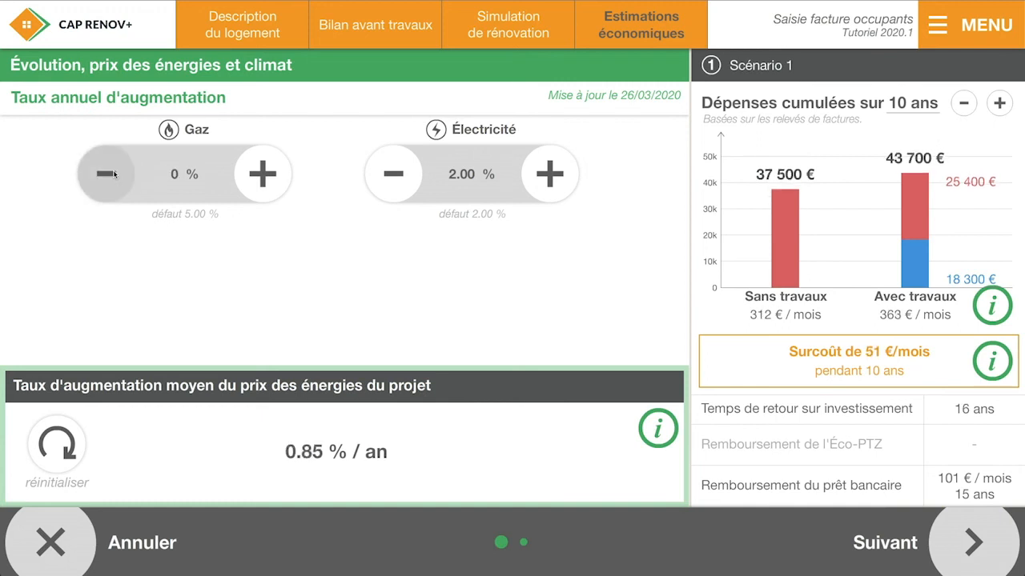
Set the annual electricity price increase to 0 % and validate the energy price card with climate evolution left at Aucune
left_click(378, 174)
left_click(378, 174)
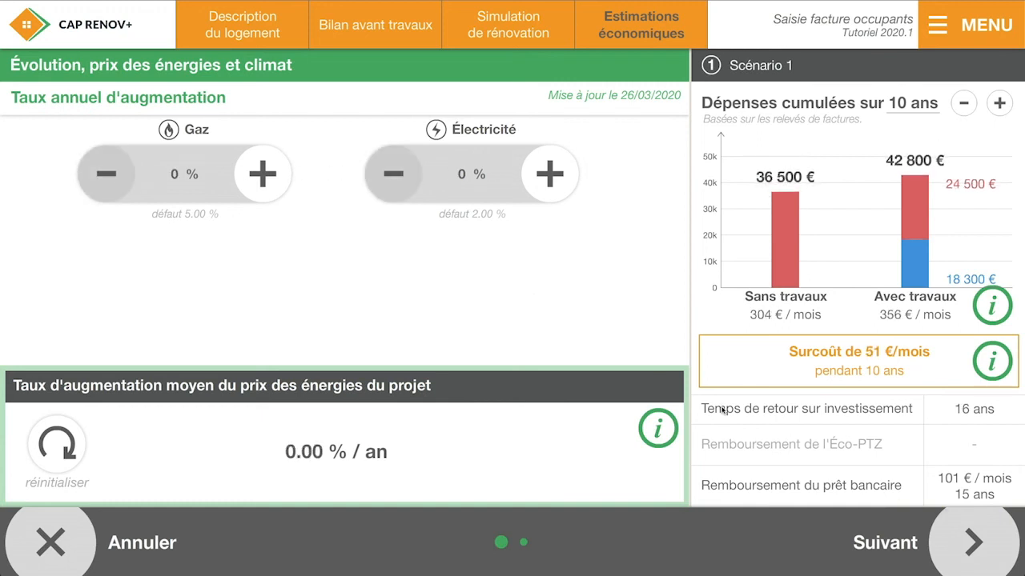
left_click(918, 535)
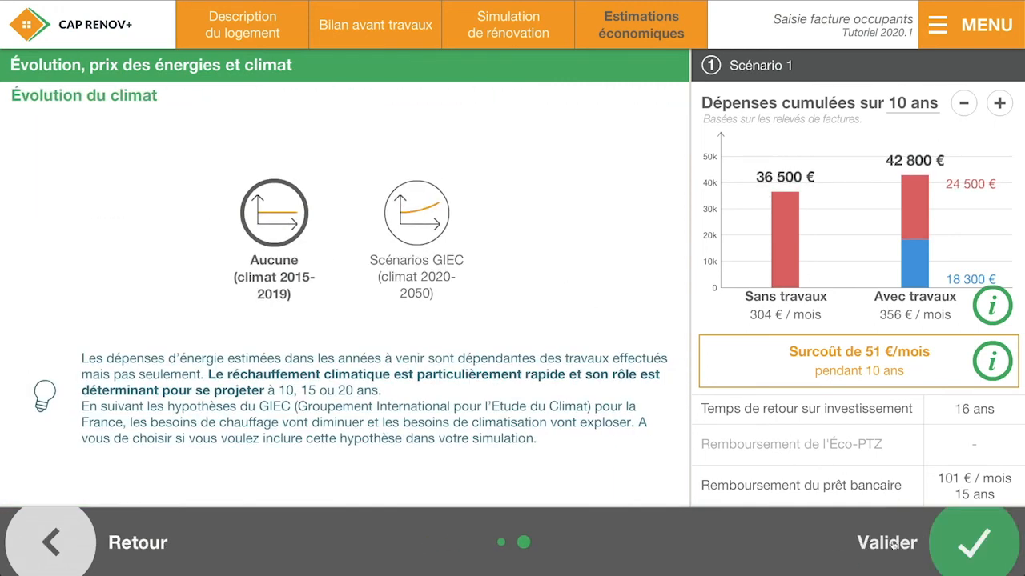
left_click(919, 538)
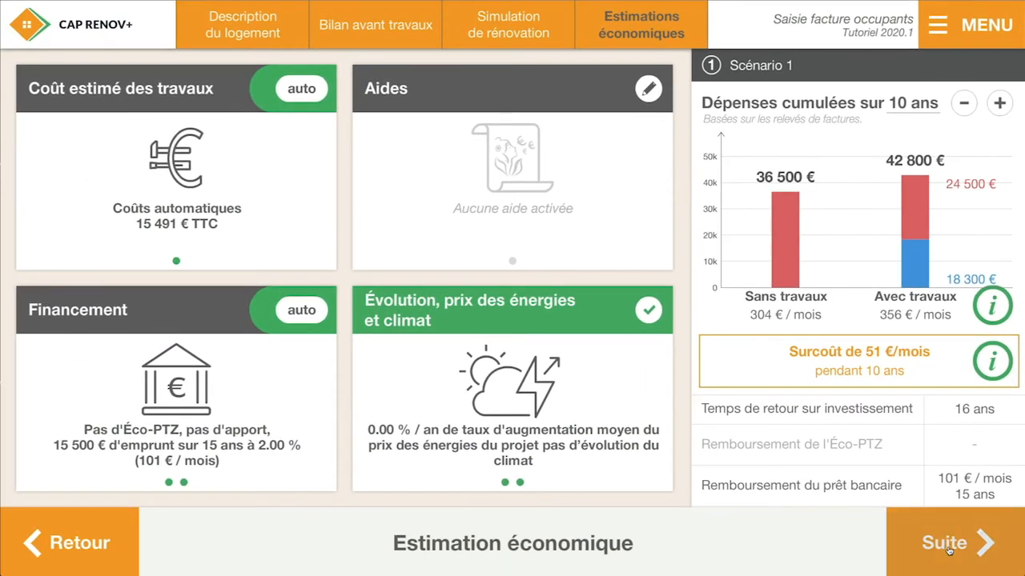
Finish Scénario 1 without a comment and display the detailed expenses in the pre-renovation economic assessment
left_click(949, 547)
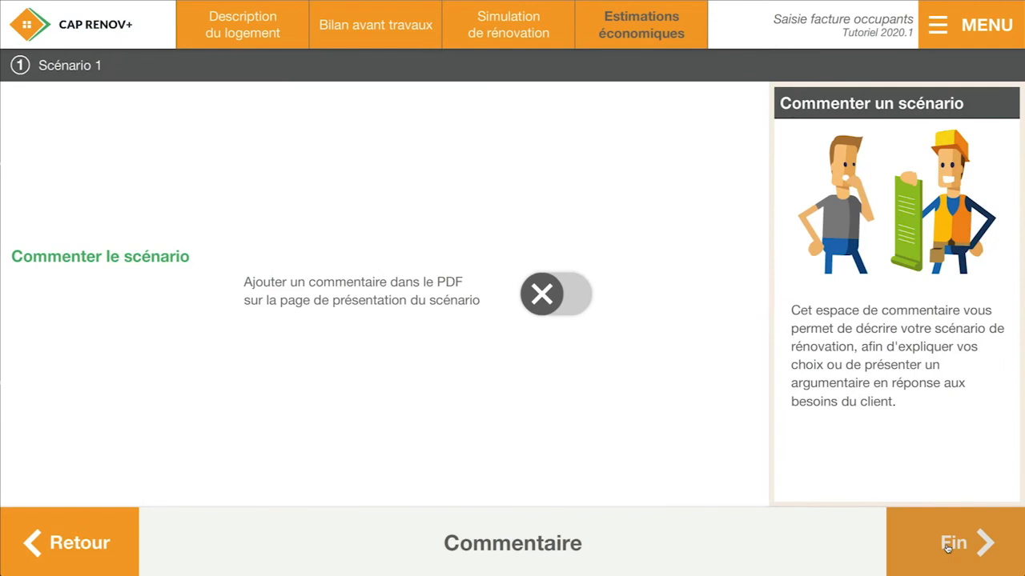
left_click(949, 546)
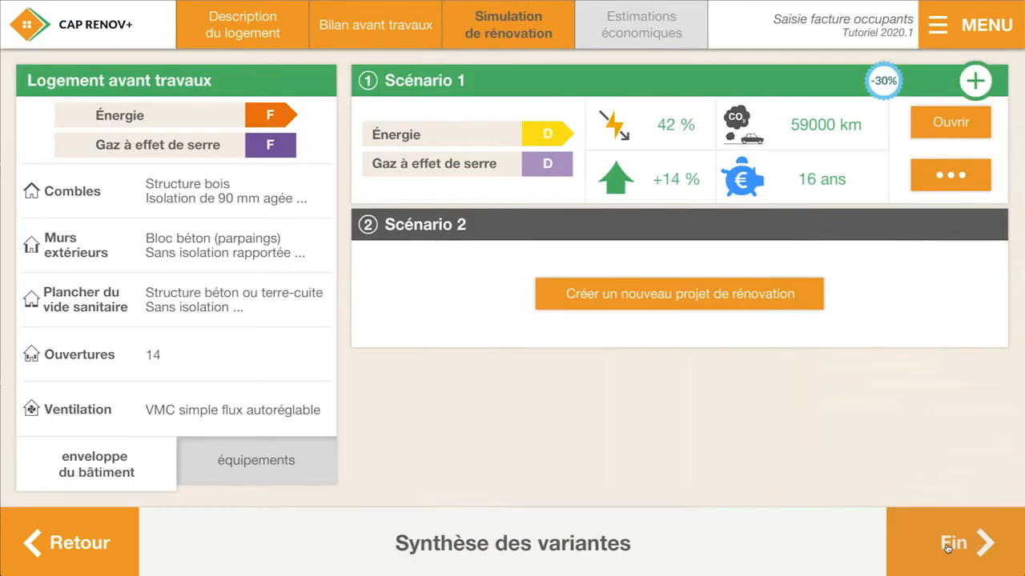
left_click(118, 541)
left_click(118, 541)
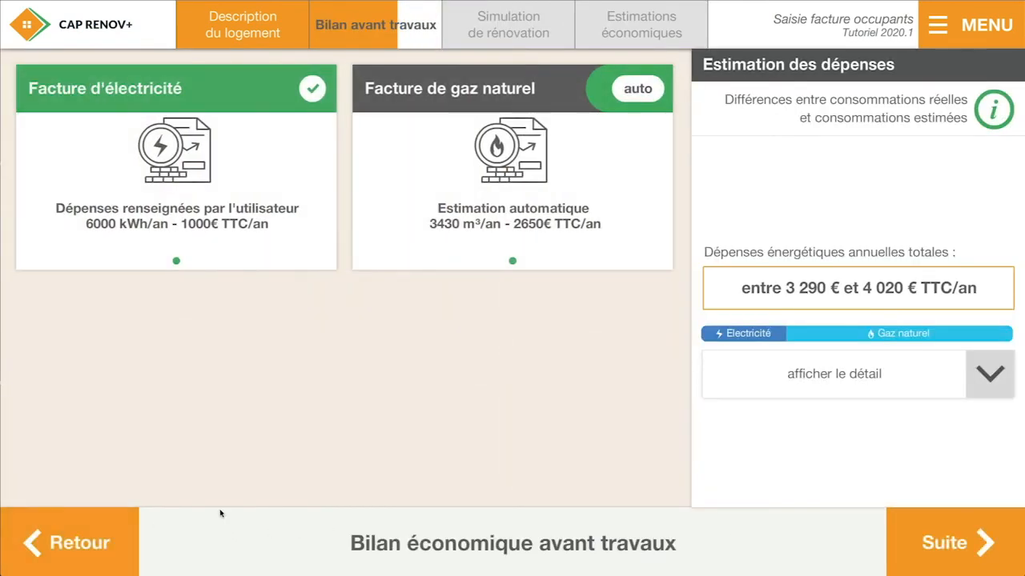
left_click(812, 390)
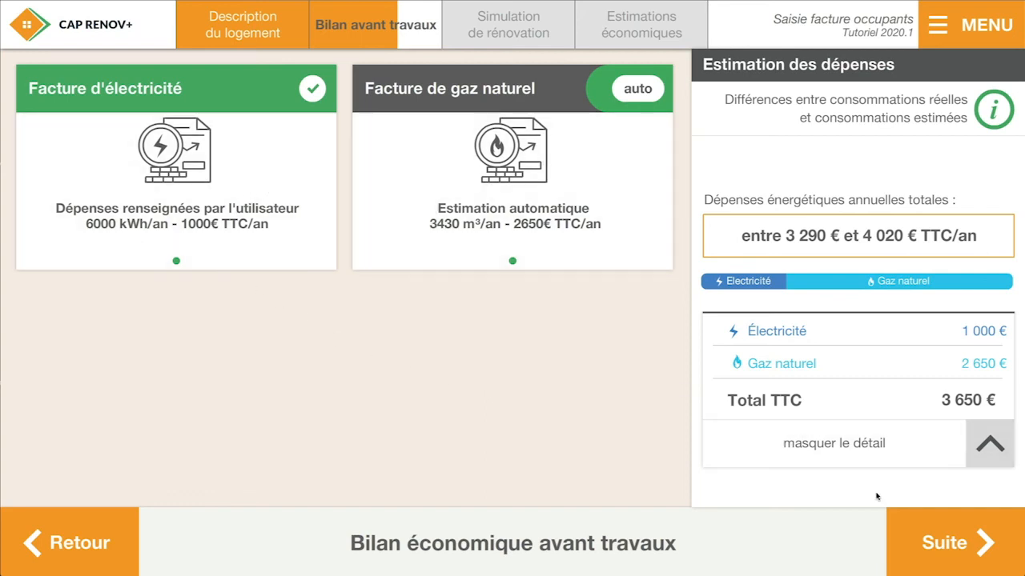
Reopen Scénario 1 at its economic estimation and extend the cumulative expense projection to 15 years
left_click(922, 543)
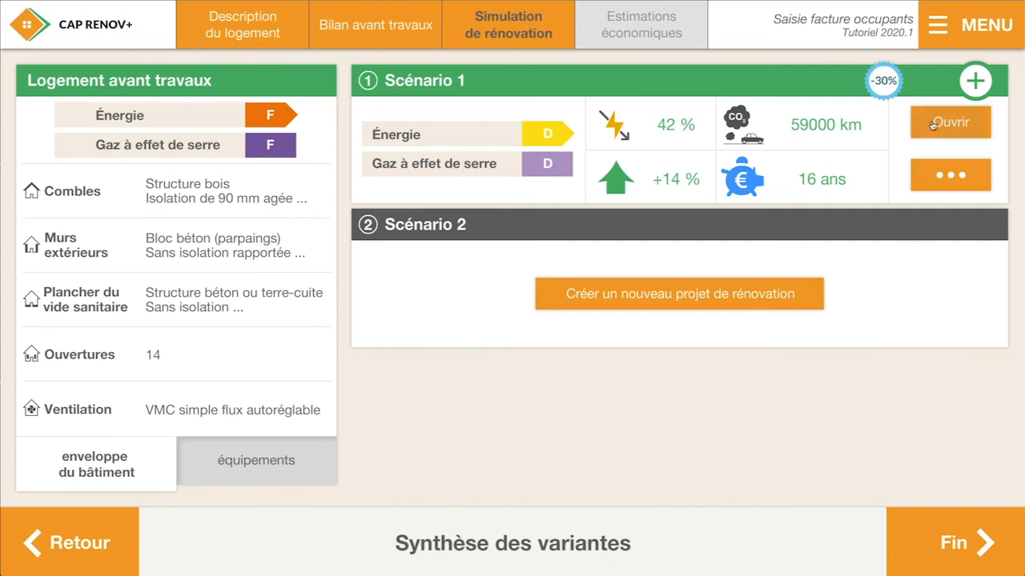
left_click(934, 124)
left_click(697, 282)
left_click(705, 432)
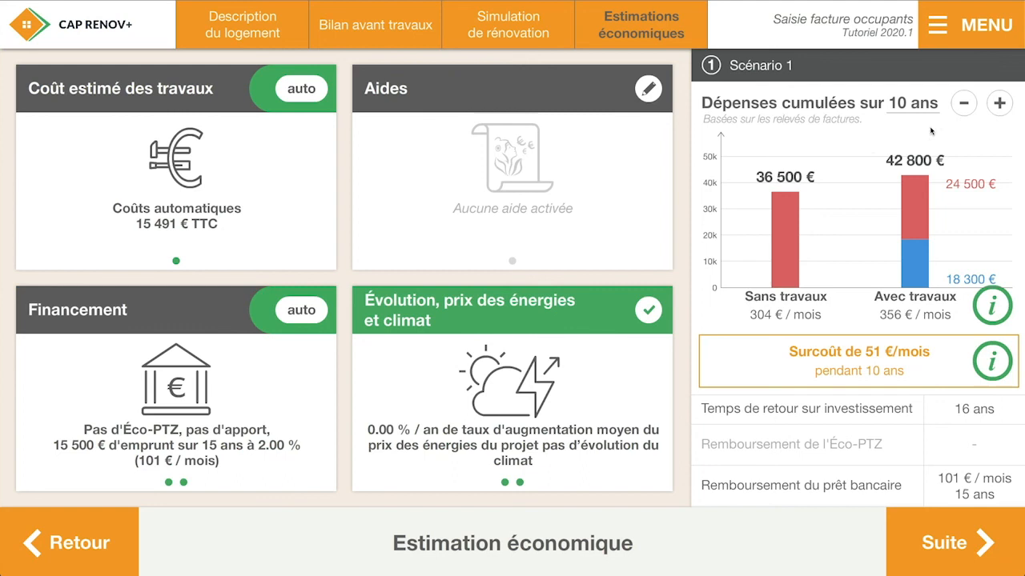
left_click(999, 102)
Set the annual gas and electricity price increases to 1.00 % each and validate with climate evolution left at Aucune
left_click(575, 364)
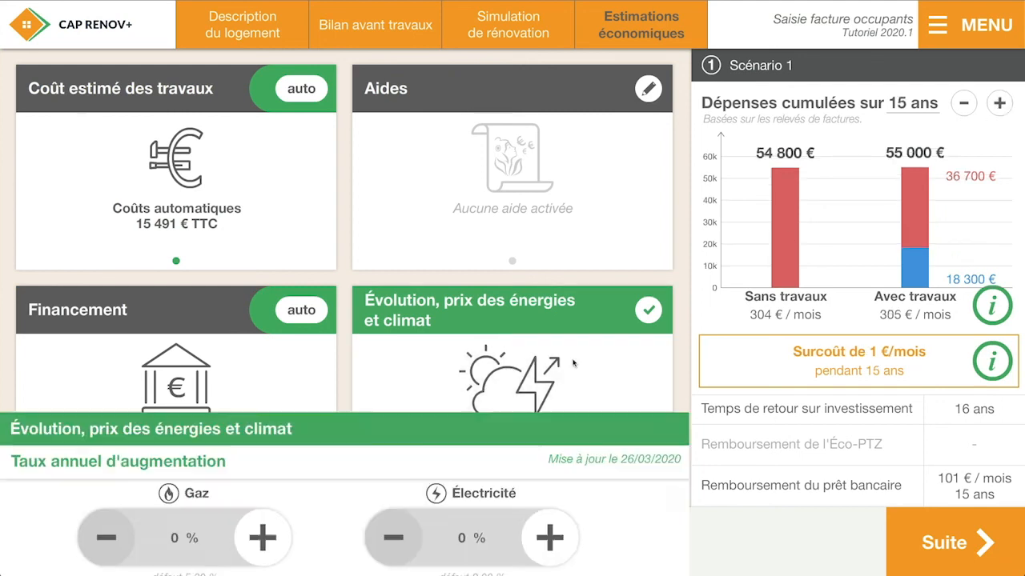
left_click(261, 177)
left_click(261, 178)
left_click(546, 180)
left_click(546, 180)
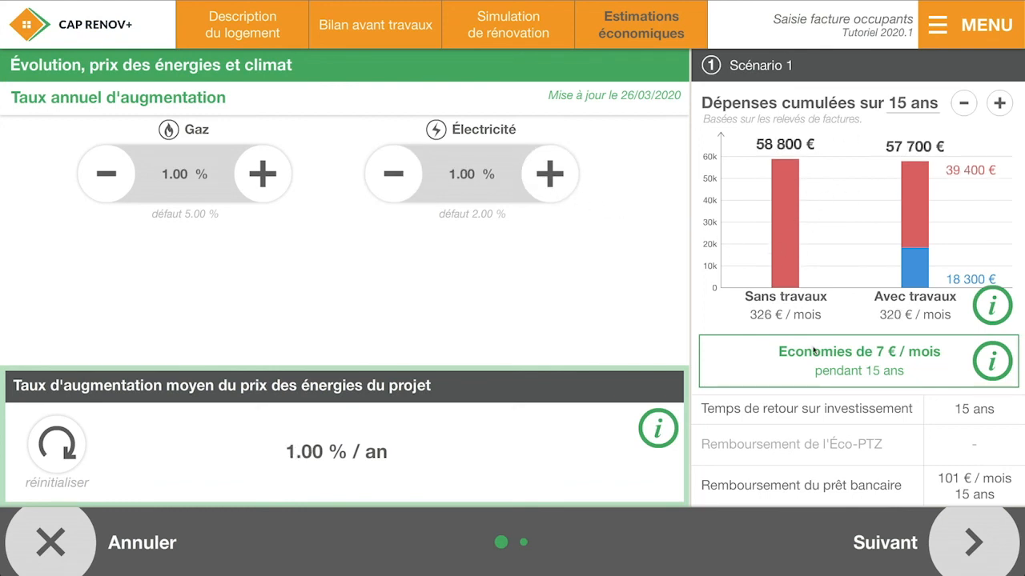
left_click(888, 541)
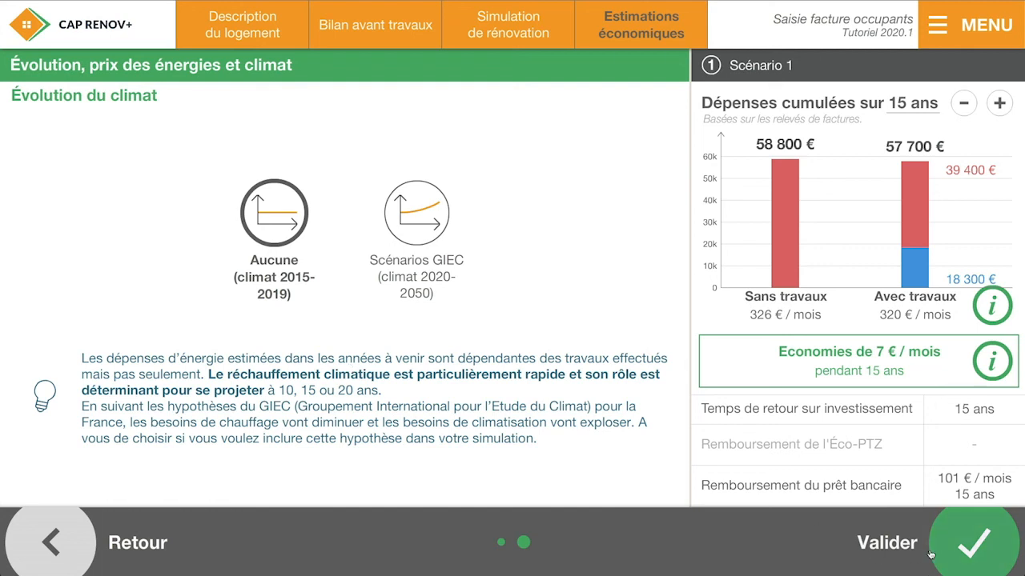
left_click(970, 552)
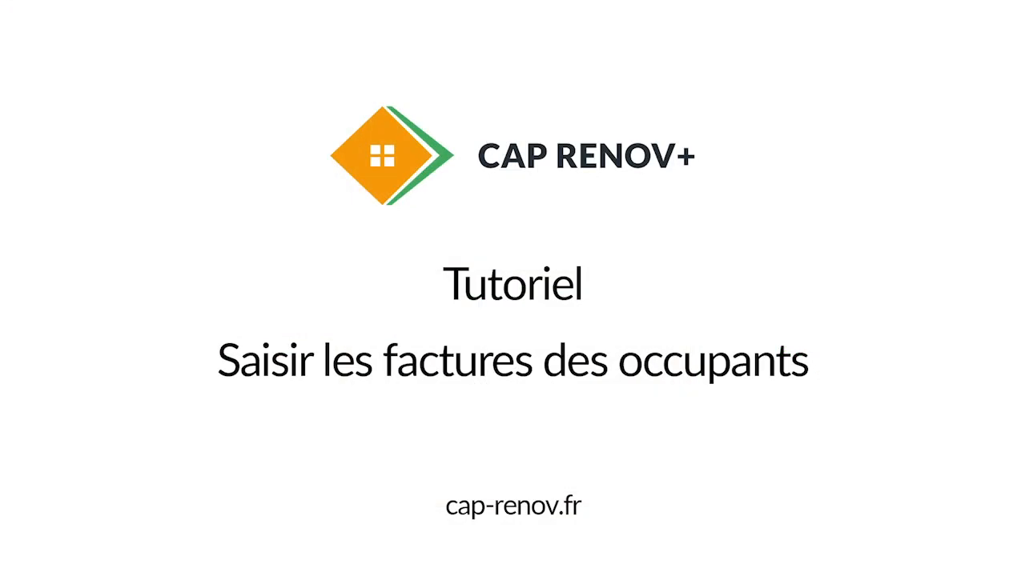